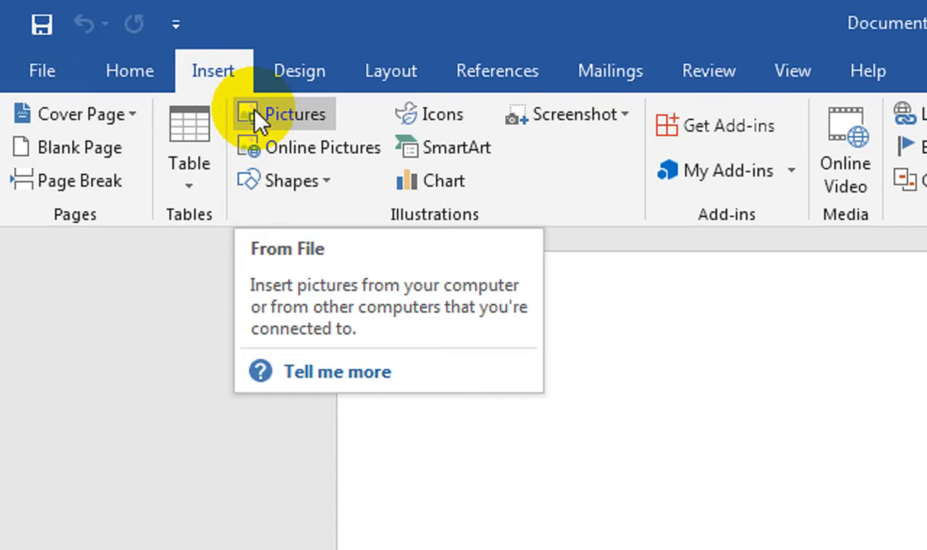
Step: Insert the Chrysanthemum picture from the Sample Pictures folder into the document
click(256, 117)
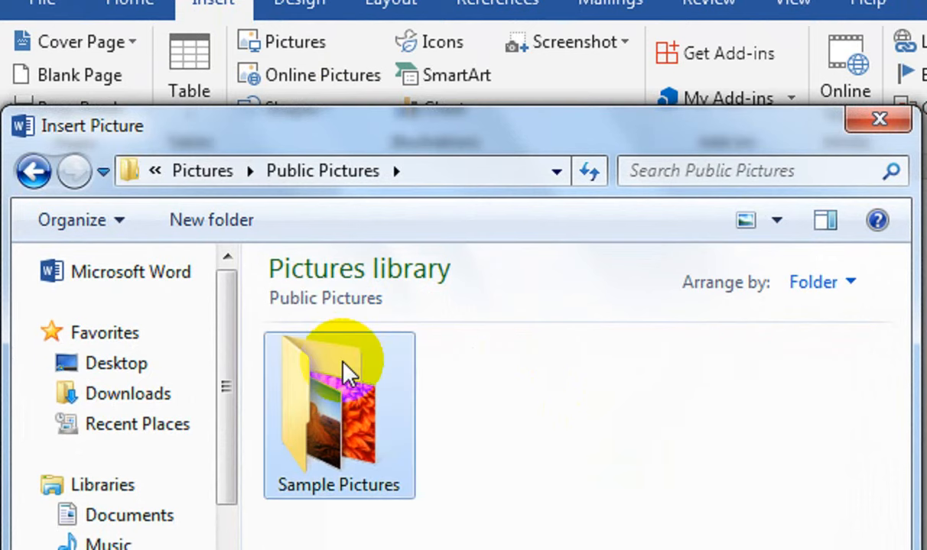
double_click(348, 375)
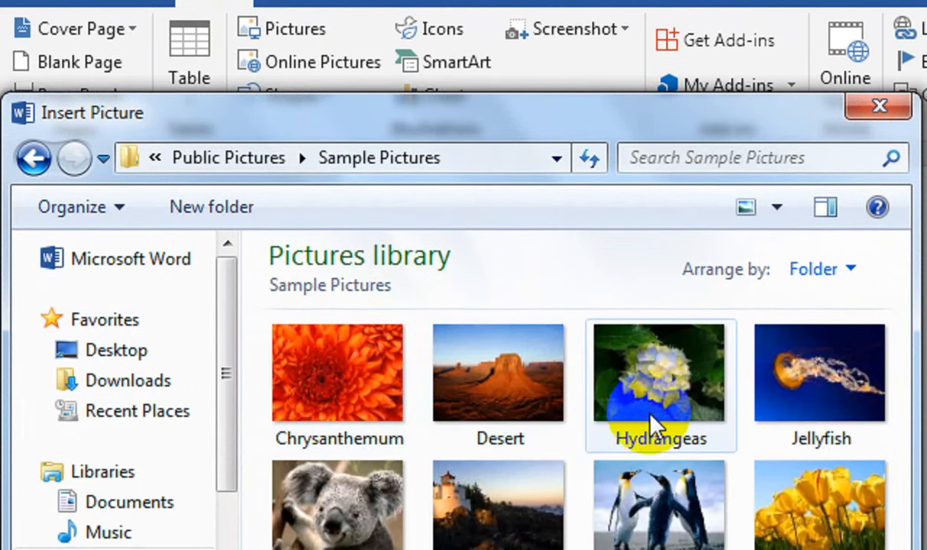
click(351, 409)
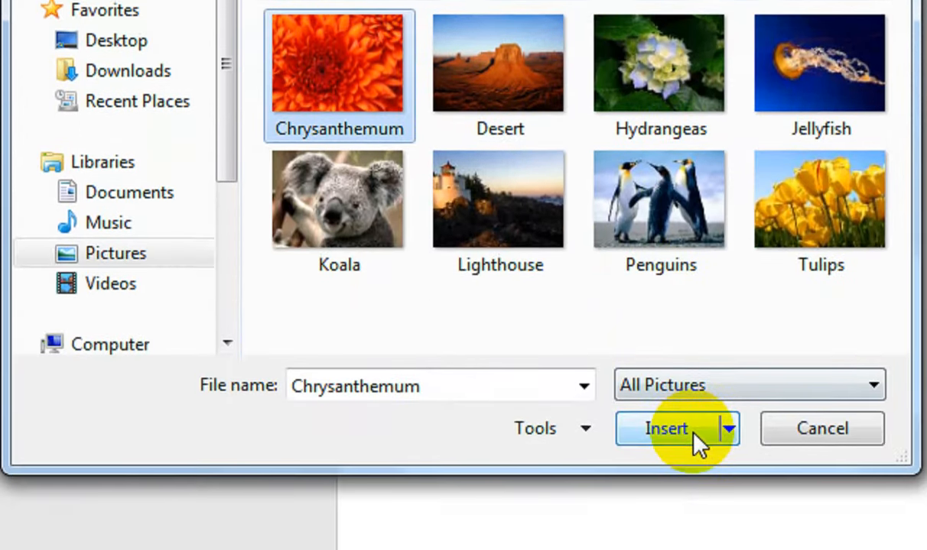
click(695, 436)
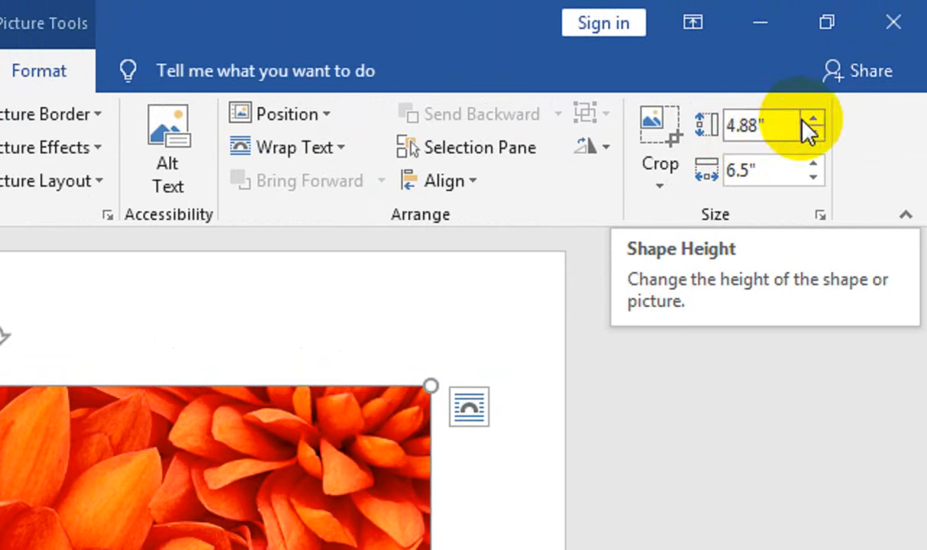
Step: Delete the inserted Chrysanthemum picture from the page
click(768, 170)
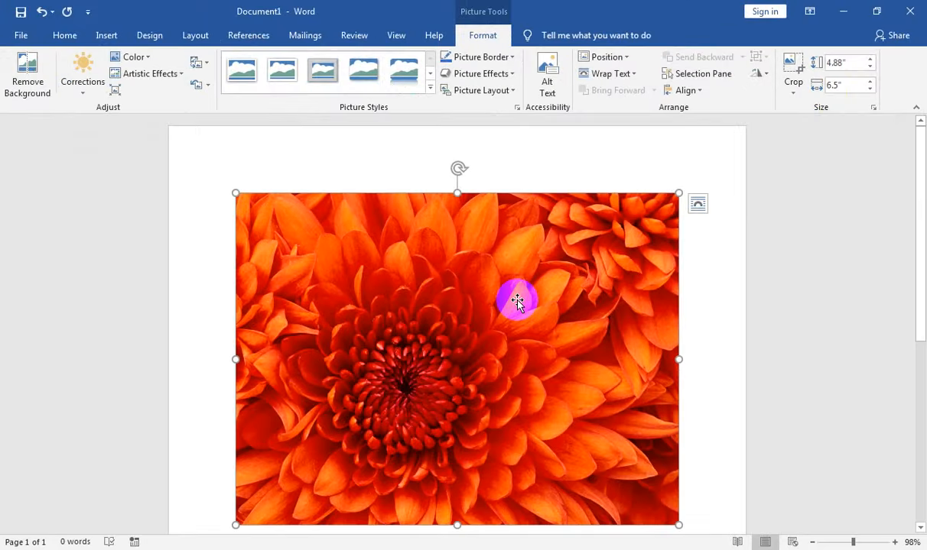
key(Delete)
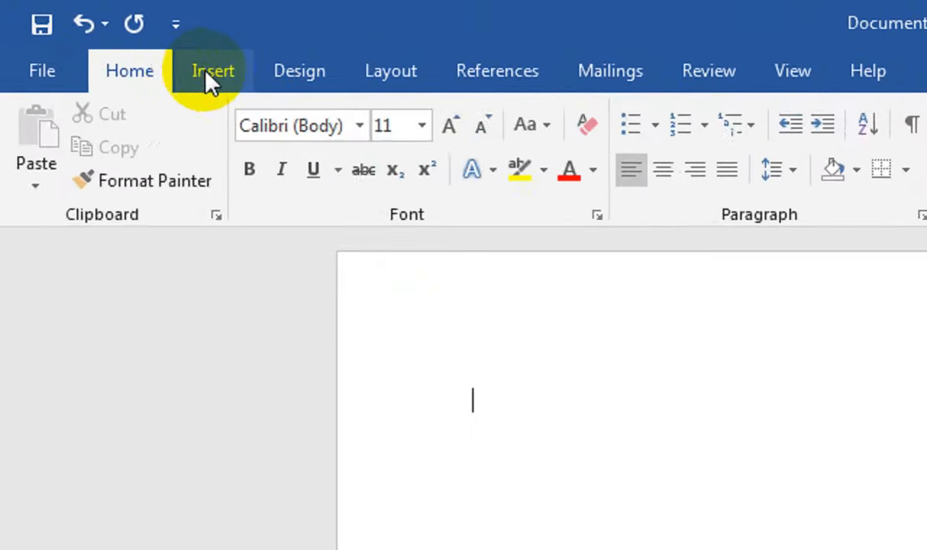
Step: Draw a nearly square rectangle shape near the top of the blank page
click(204, 74)
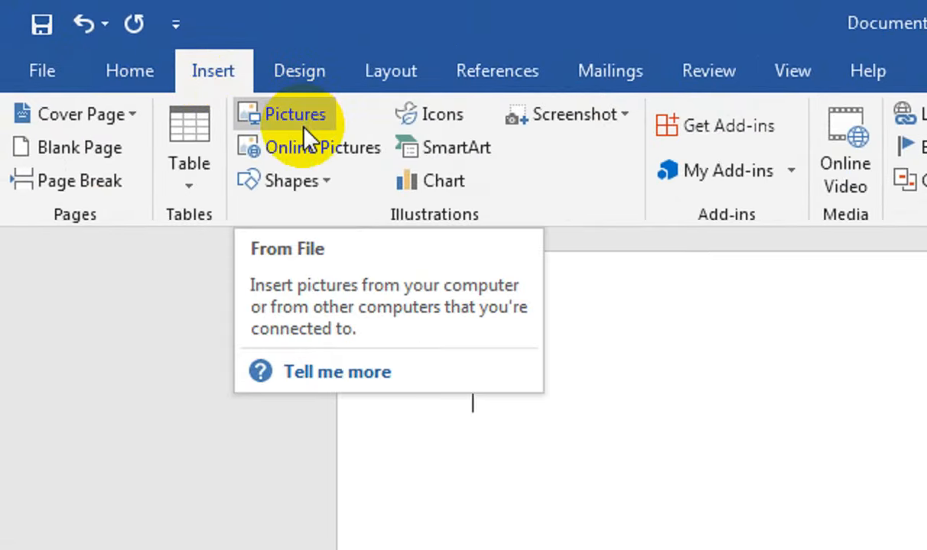
click(300, 181)
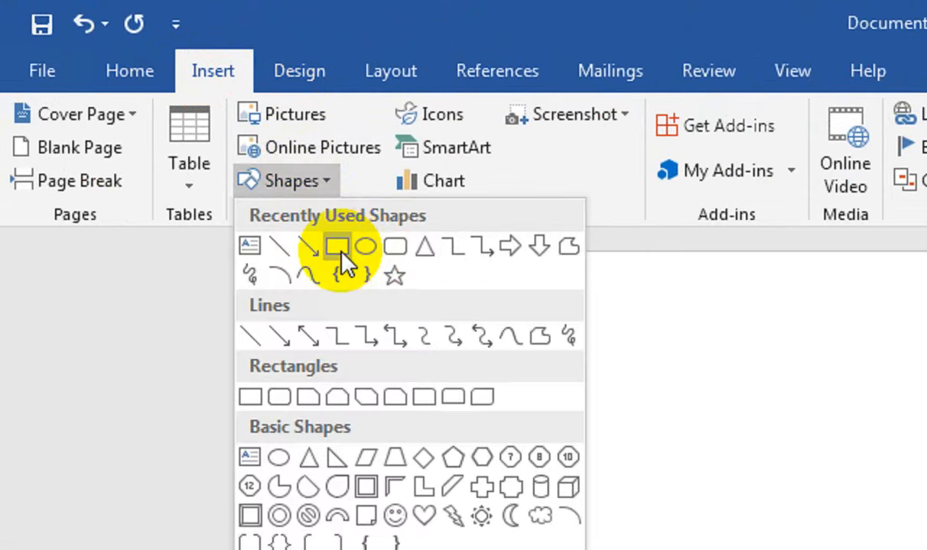
click(341, 253)
drag(526, 310, 926, 549)
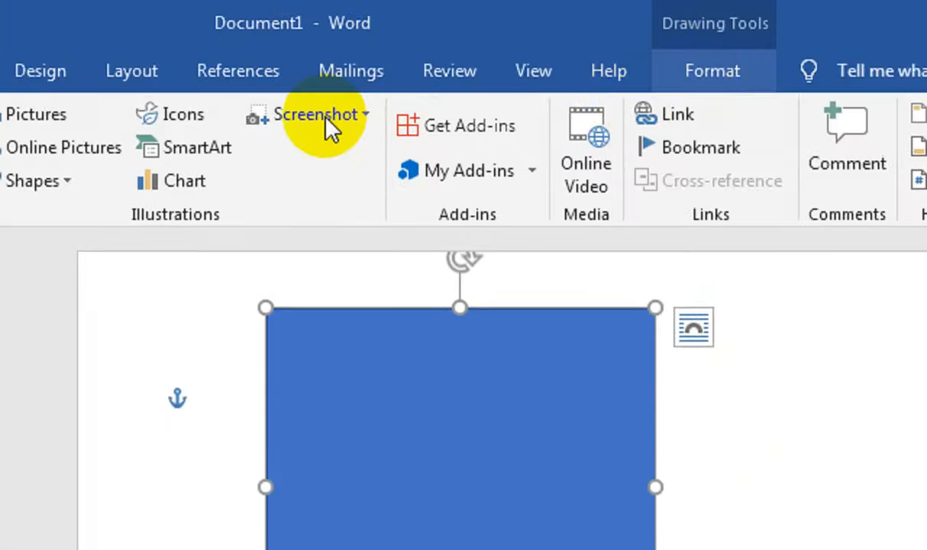
Step: Fill the rectangle shape with the Chrysanthemum picture from the Sample Pictures folder
click(325, 119)
click(449, 498)
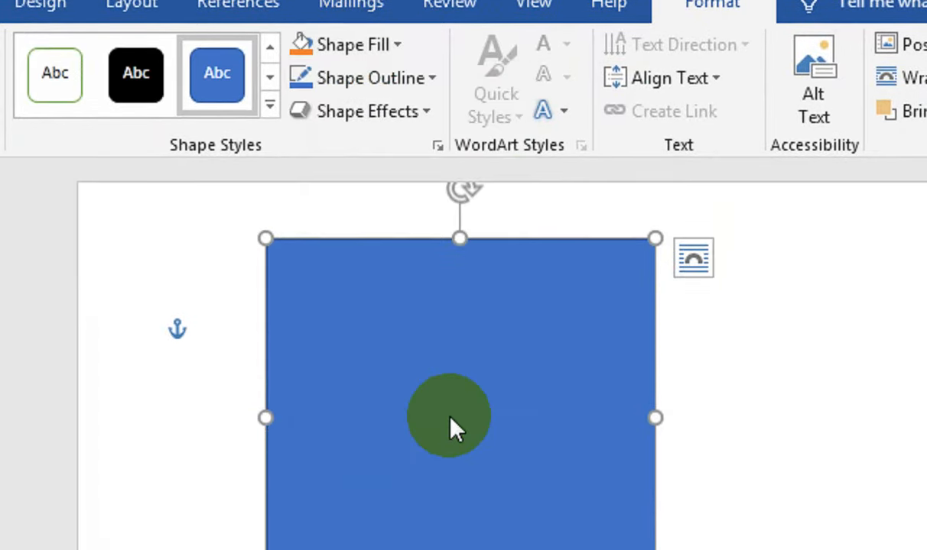
click(432, 402)
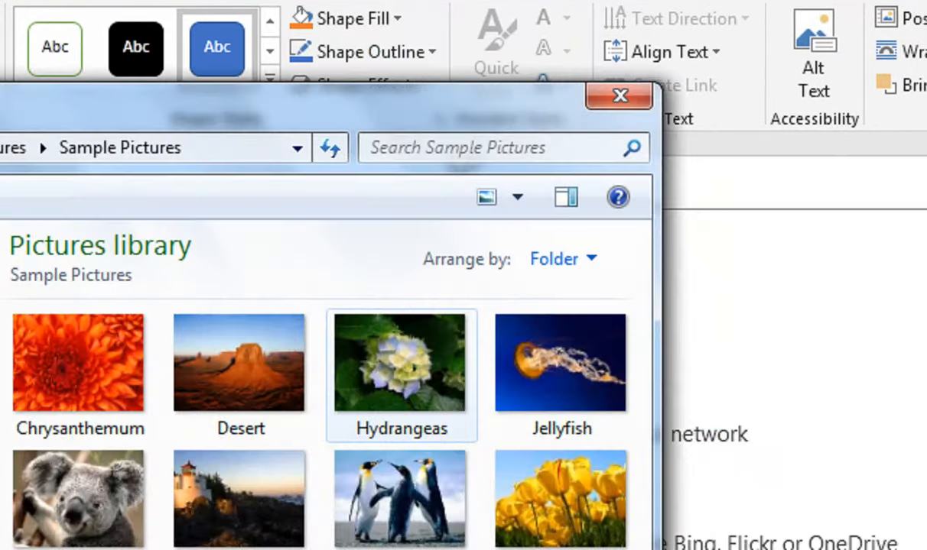
click(21, 371)
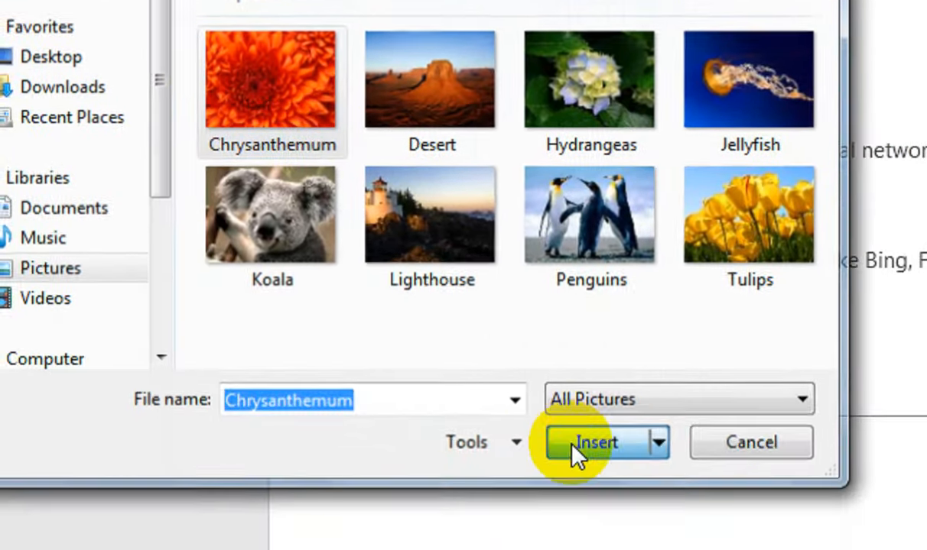
click(575, 455)
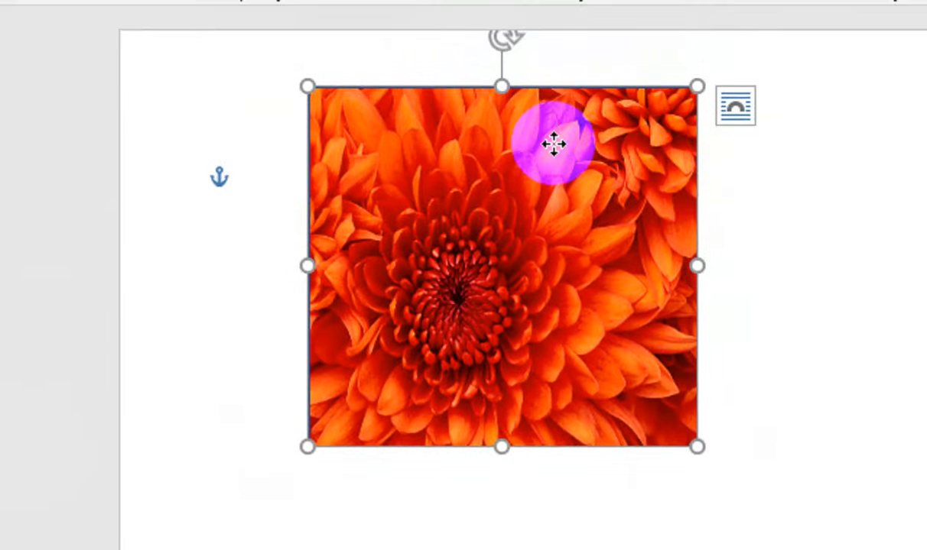
Step: Cut the picture-filled rectangle from the page
right_click(552, 143)
click(570, 158)
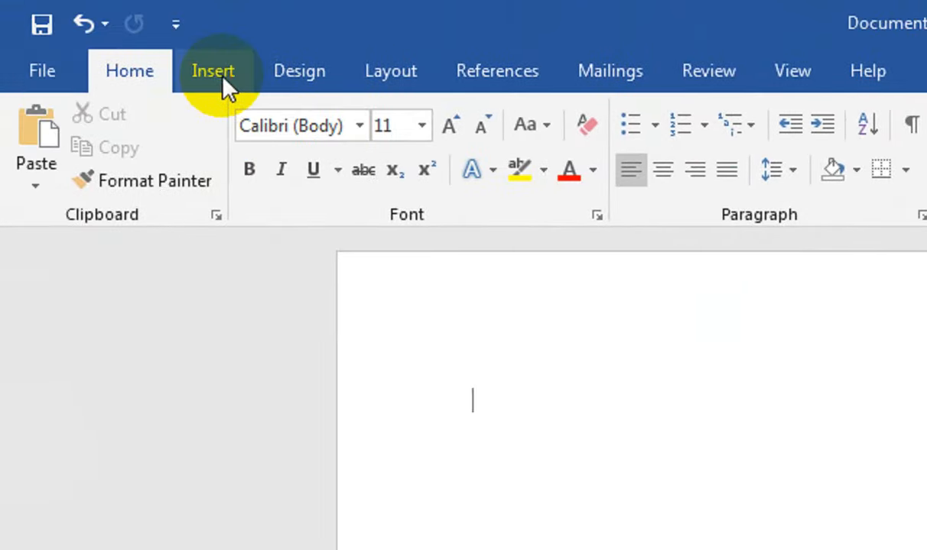
Step: Insert a table with three columns and three rows into the empty document
click(215, 75)
click(189, 186)
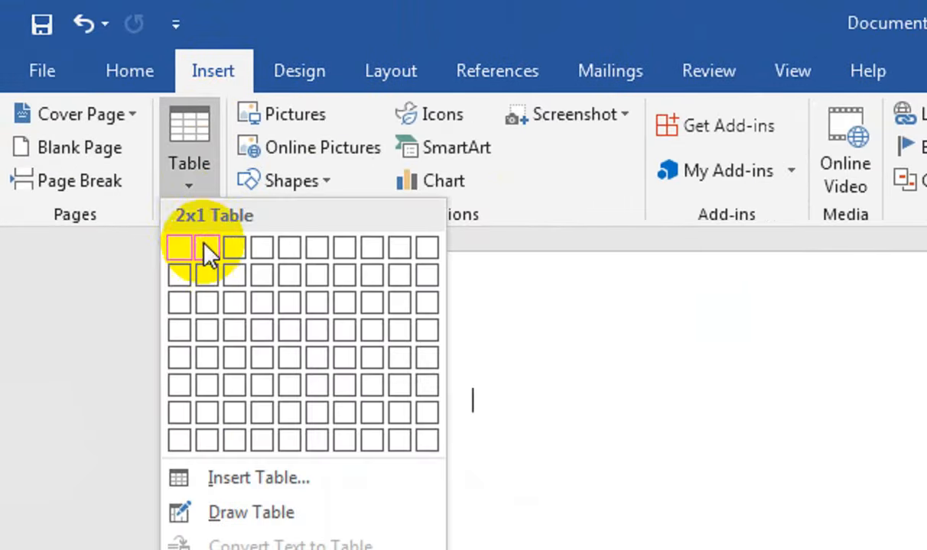
click(247, 308)
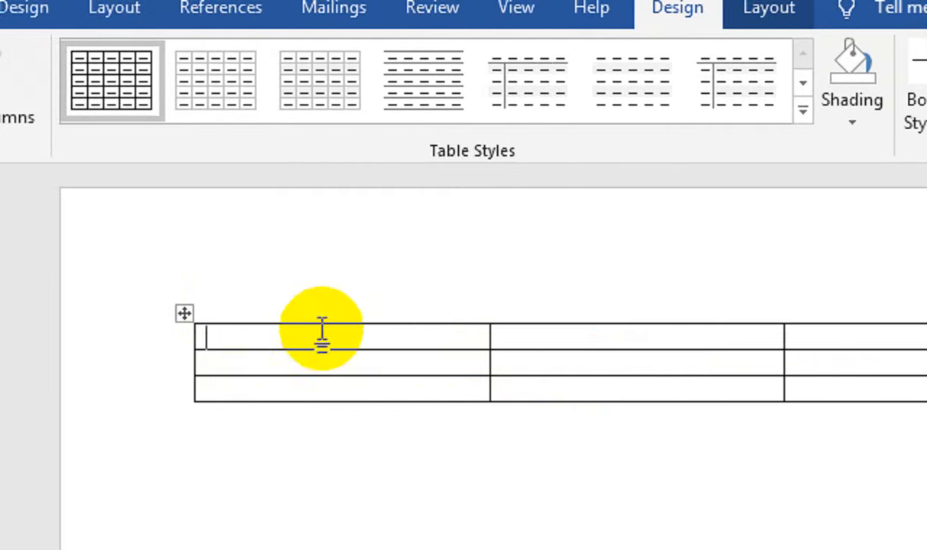
Step: Set the height of the table's first row to 2.3 inches
drag(419, 334, 831, 350)
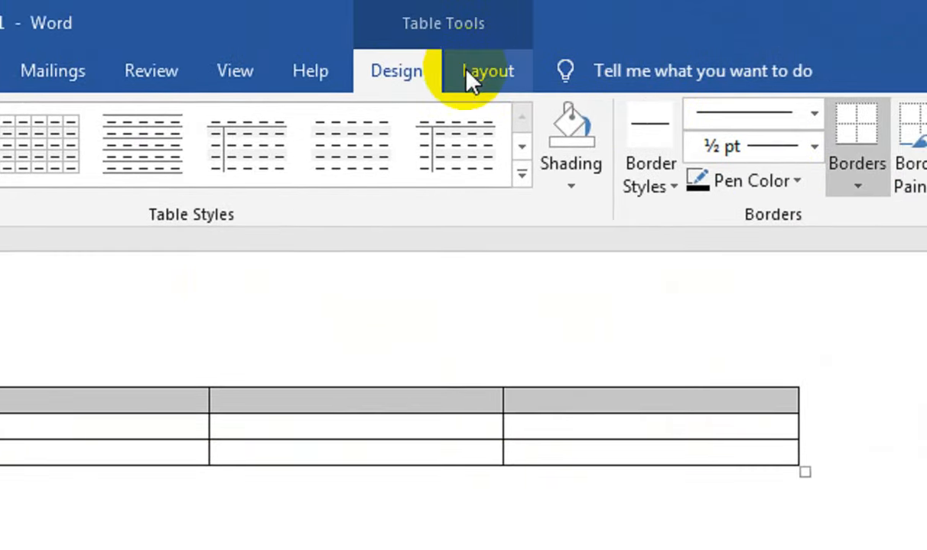
click(629, 12)
click(395, 127)
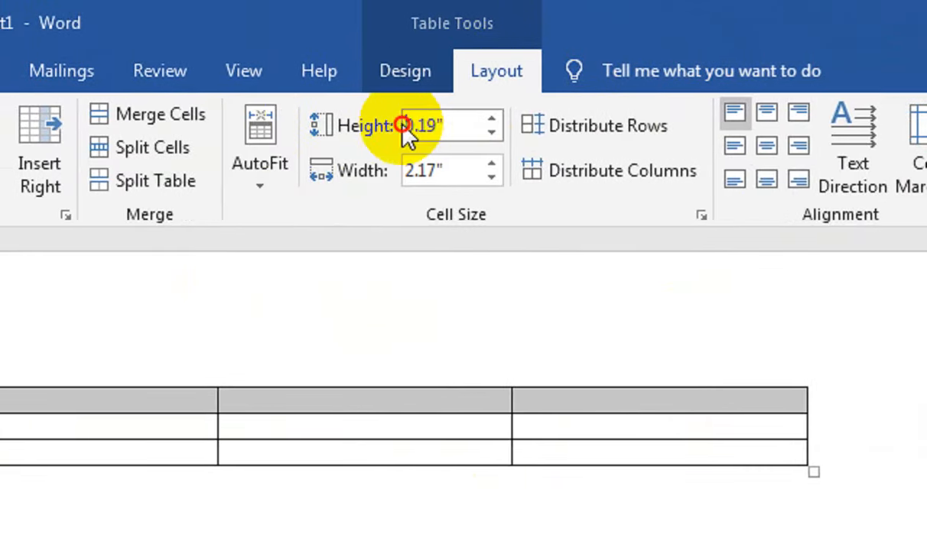
drag(429, 130, 472, 145)
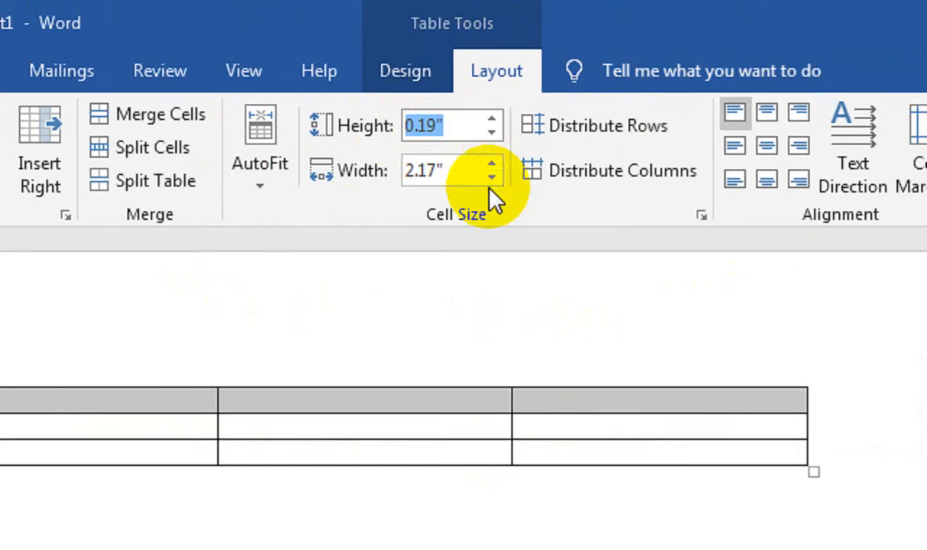
text(3.2)
key(Return)
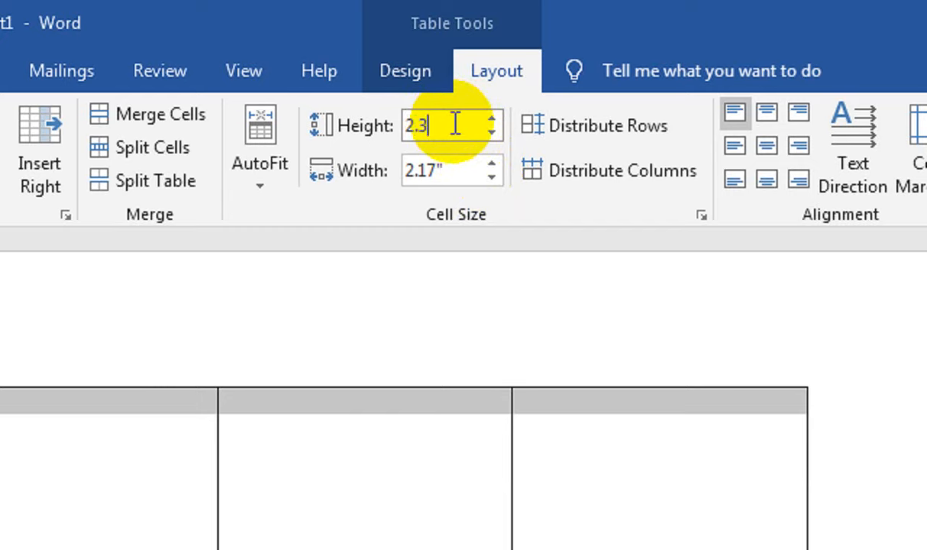
click(437, 269)
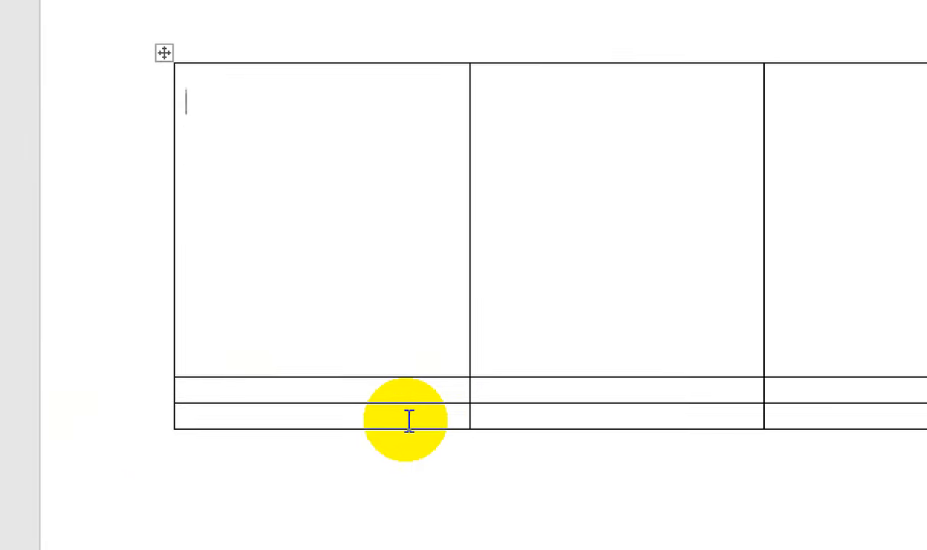
Step: Increase the height of the table's third row
drag(409, 421, 680, 404)
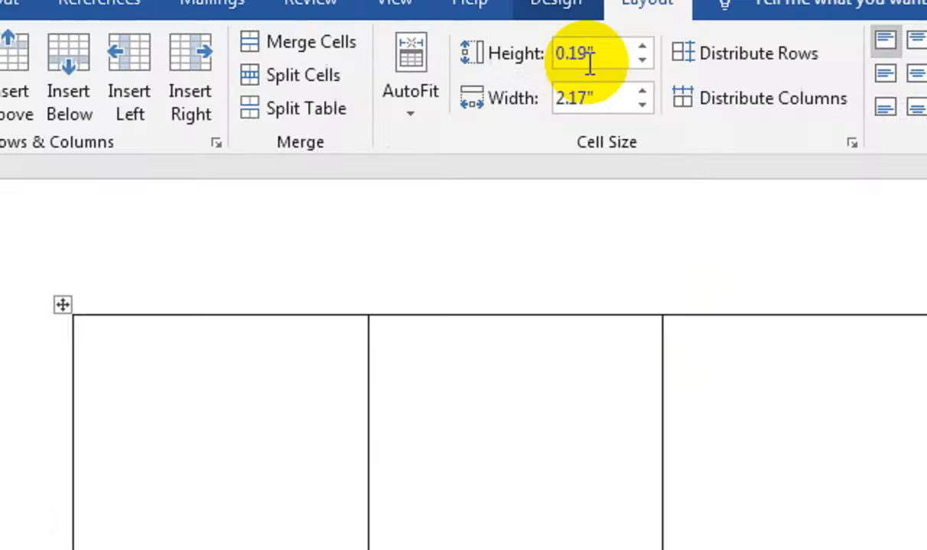
click(592, 52)
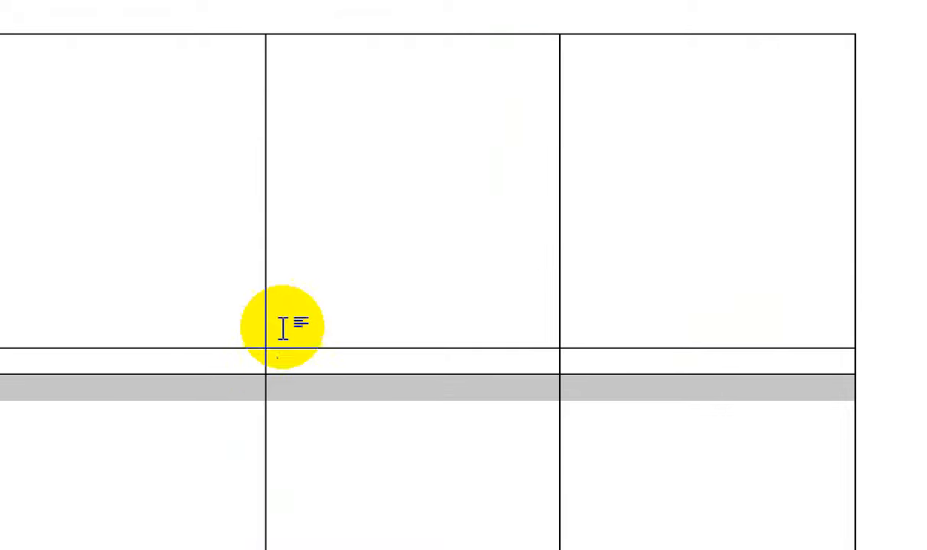
Step: Set the width of the cells in the table's first row to 2.25 inches
drag(240, 166, 660, 85)
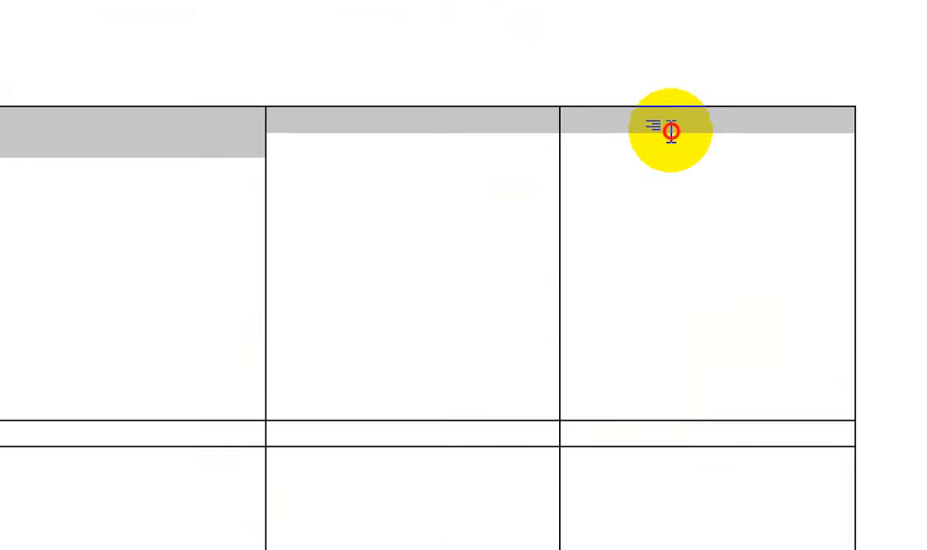
click(397, 185)
drag(249, 145, 680, 158)
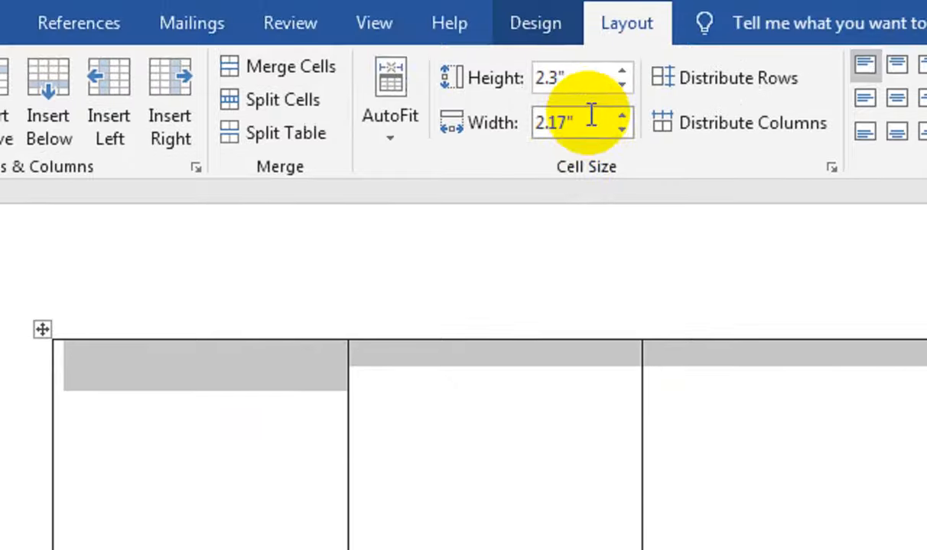
click(591, 143)
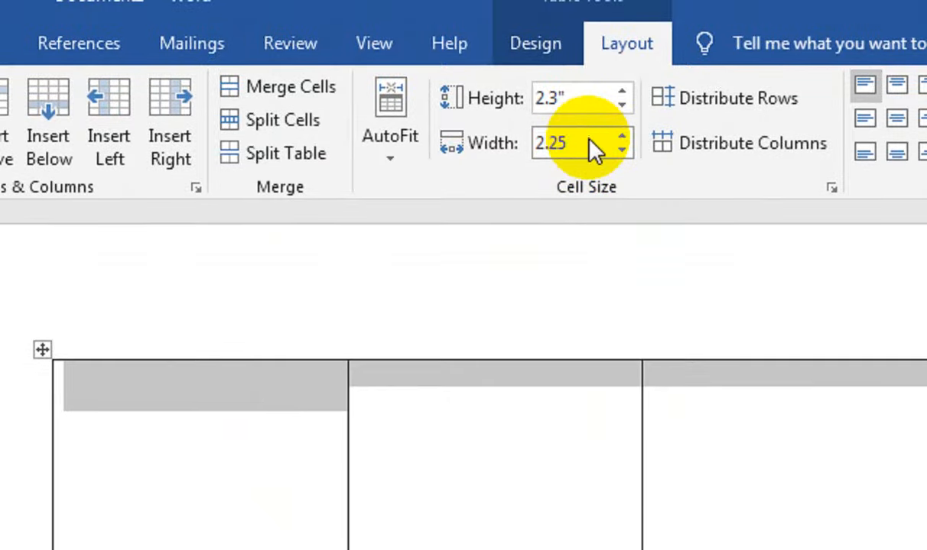
key(Return)
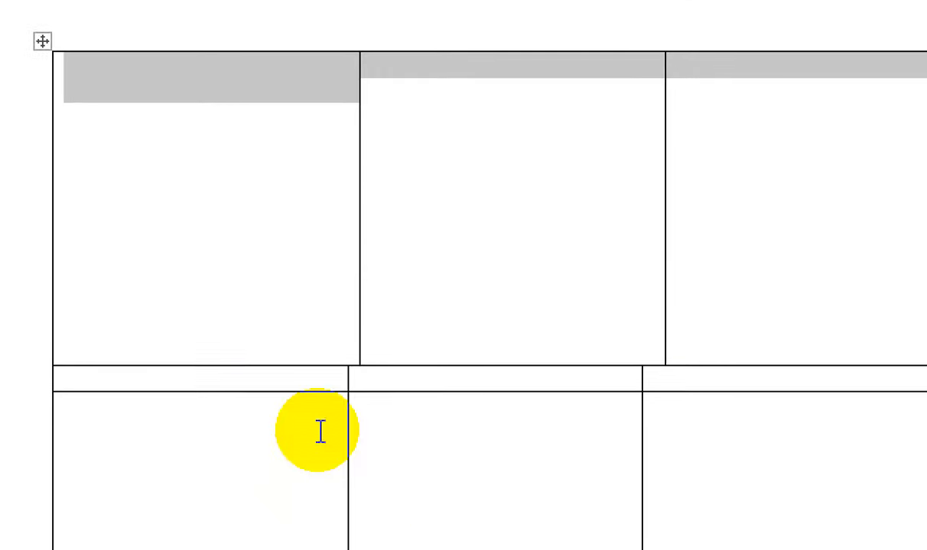
Step: Set the width of the cells in the remaining table rows to 2.25 inches
drag(320, 431, 729, 405)
click(510, 42)
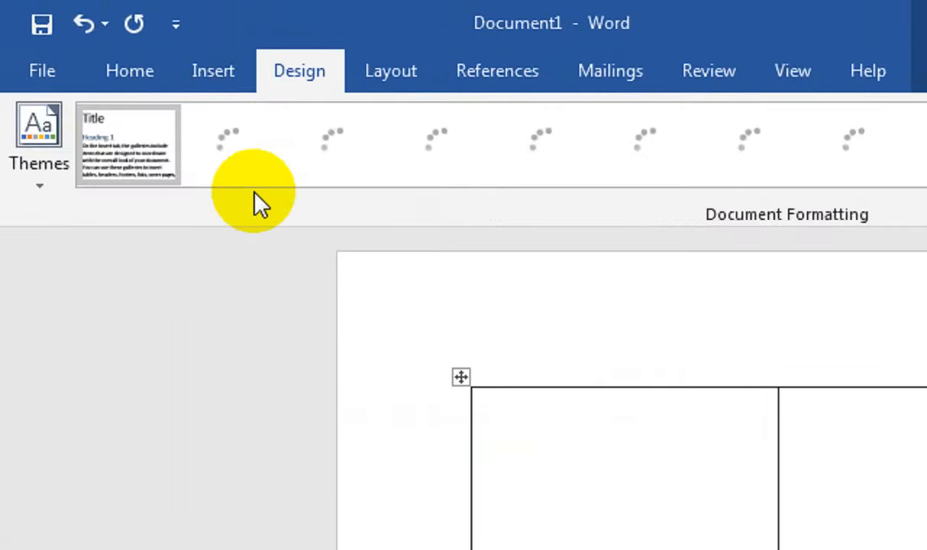
click(405, 77)
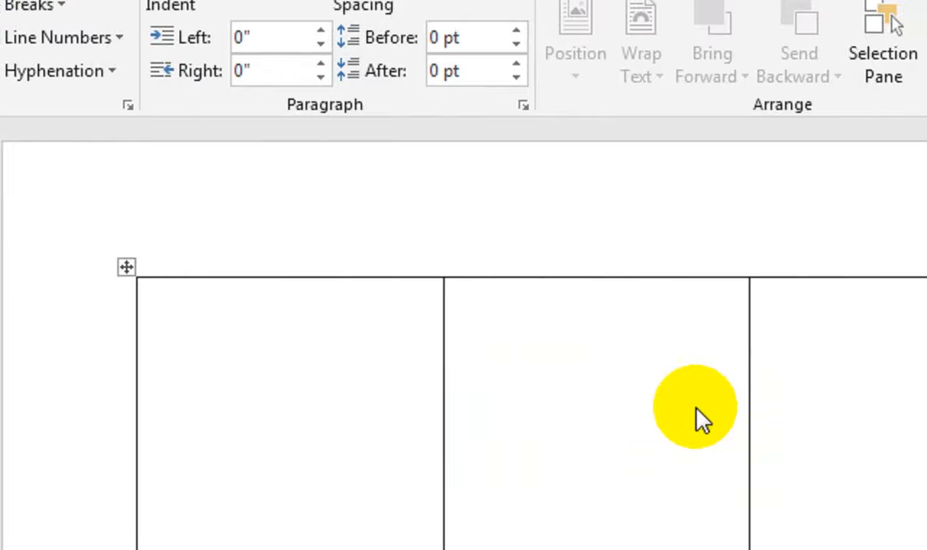
click(92, 208)
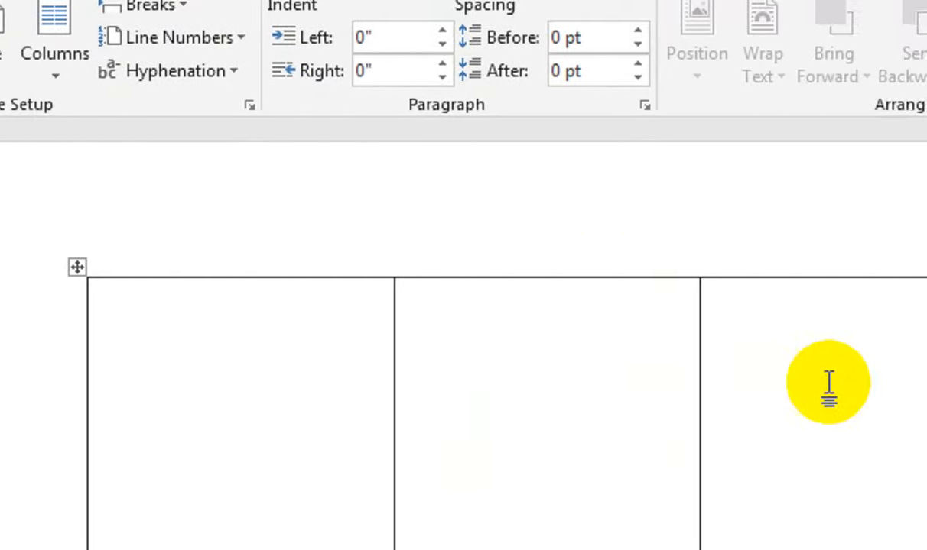
drag(58, 163, 535, 156)
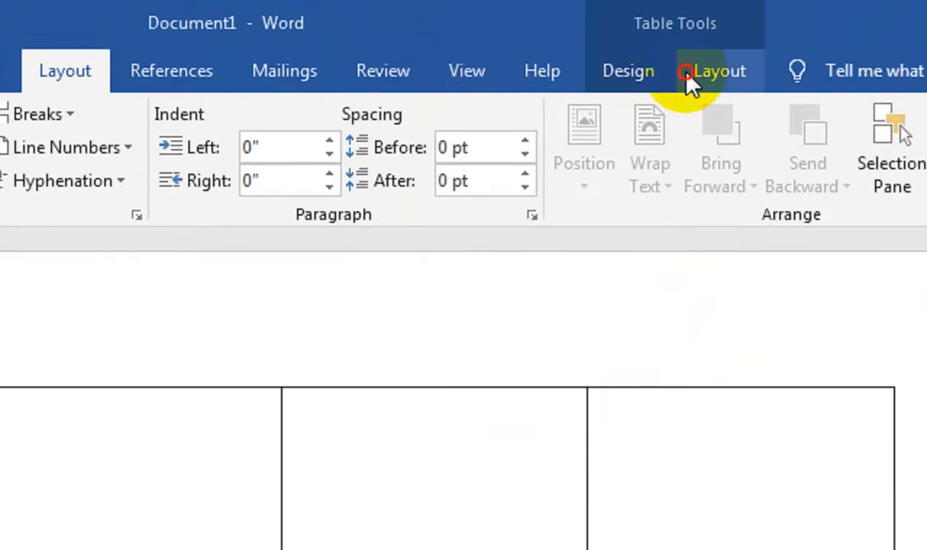
Step: Set the cell width across the whole table to 3.3 inches
click(687, 82)
click(675, 170)
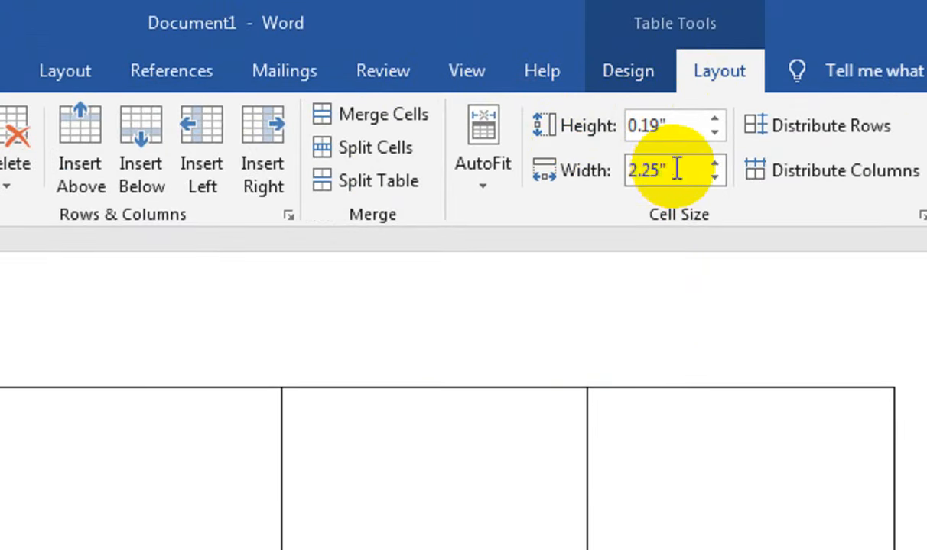
click(144, 376)
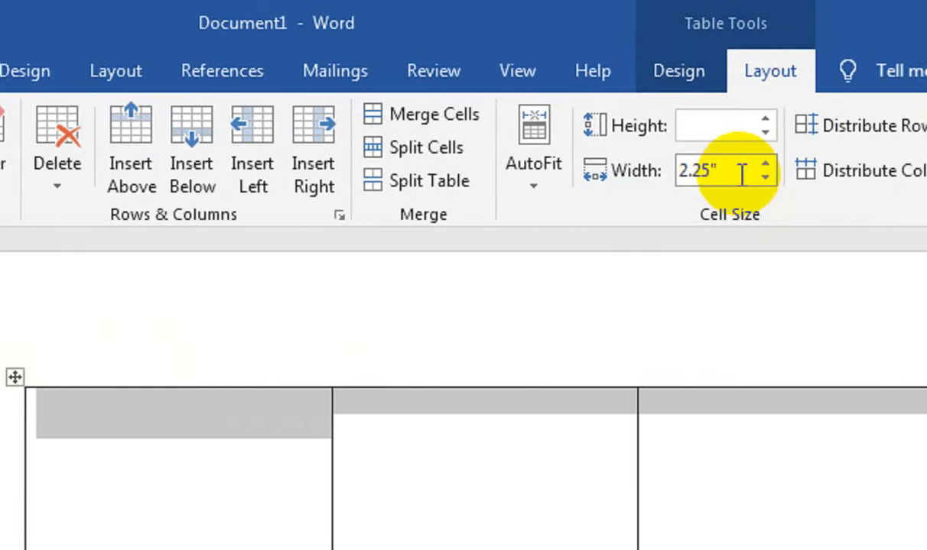
click(742, 174)
text(3.3)
key(Return)
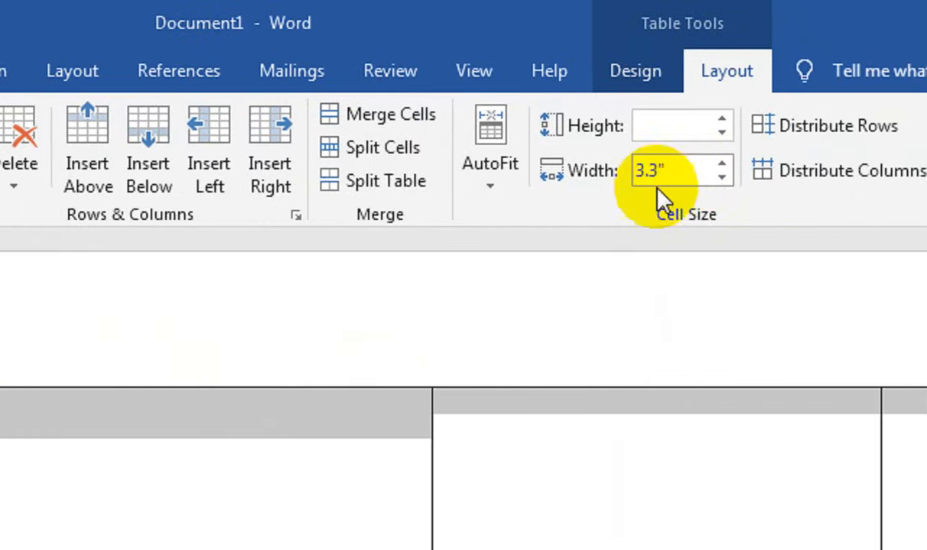
click(672, 174)
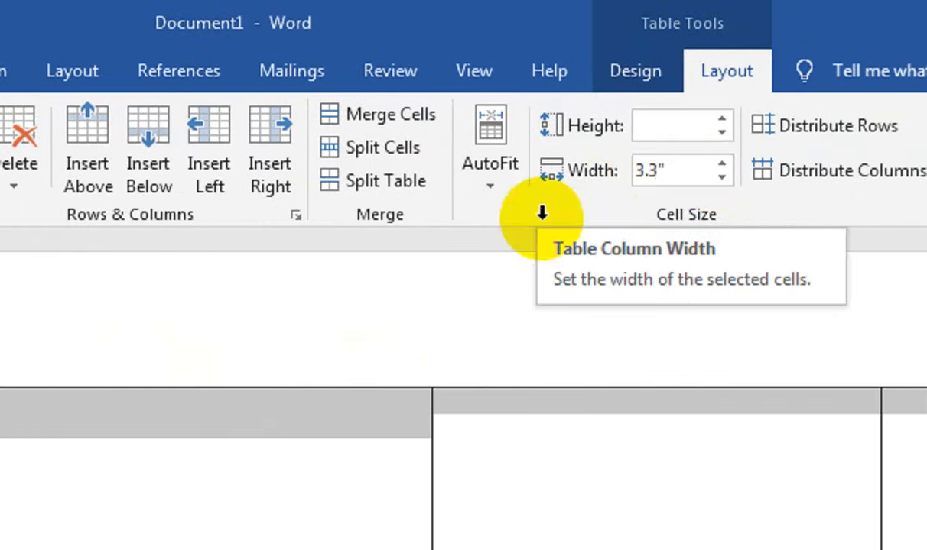
Step: Open the Sample Pictures folder in Windows Explorer and move its window aside to clear the table's first cell
drag(178, 378, 108, 379)
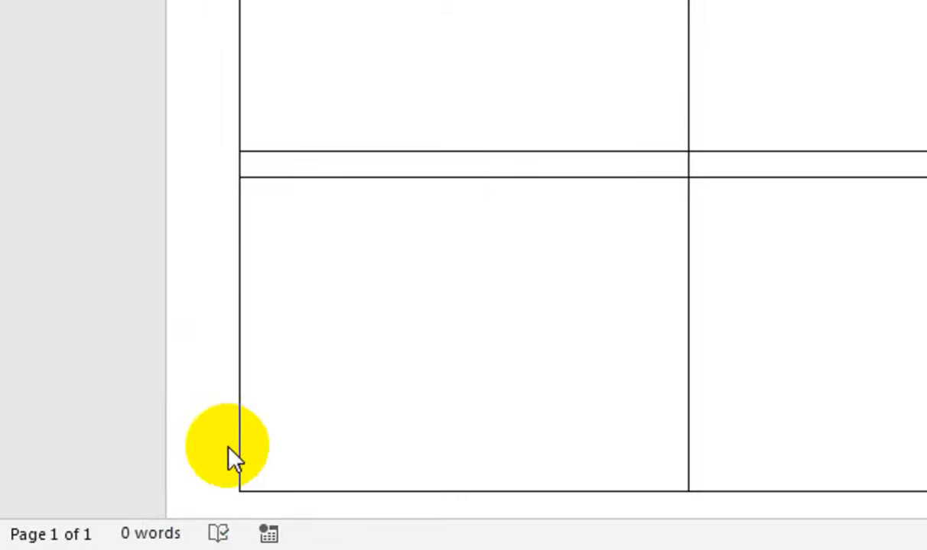
click(219, 548)
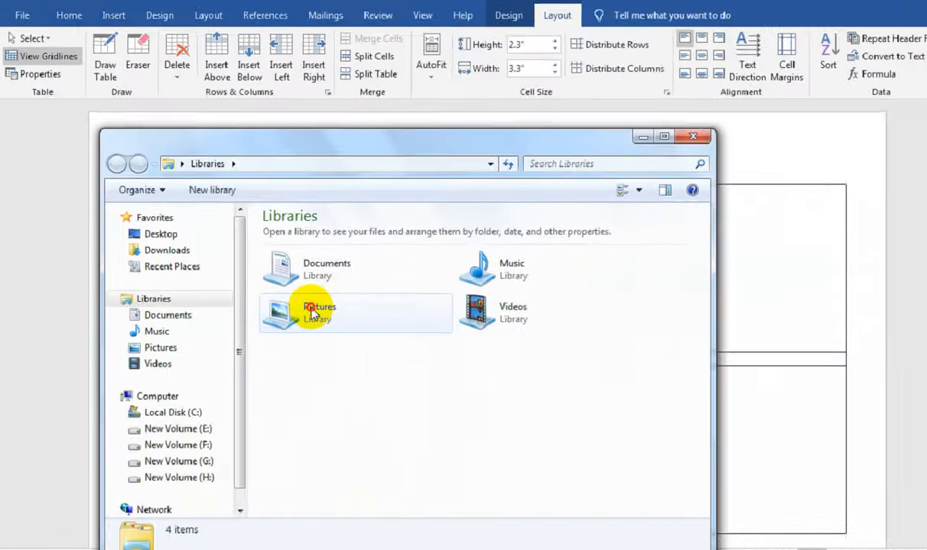
click(604, 271)
double_click(298, 318)
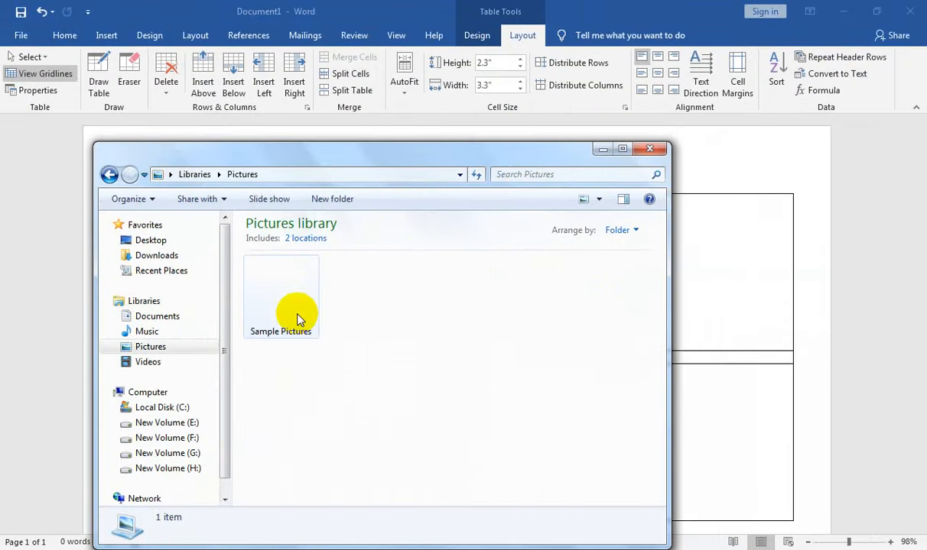
drag(265, 144, 509, 88)
double_click(722, 165)
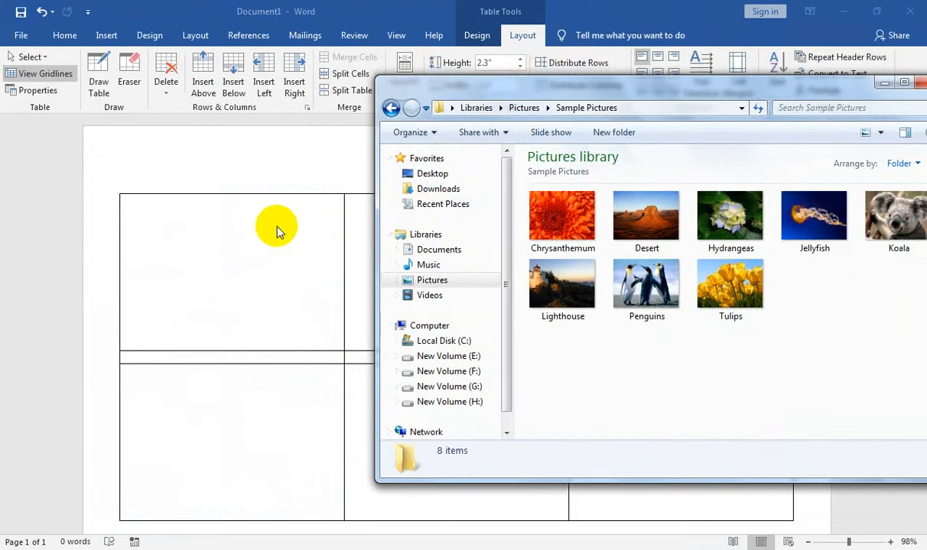
Step: Try placing the Chrysanthemum picture in the table's first cell, bring up its size settings, and undo the insertion
click(562, 218)
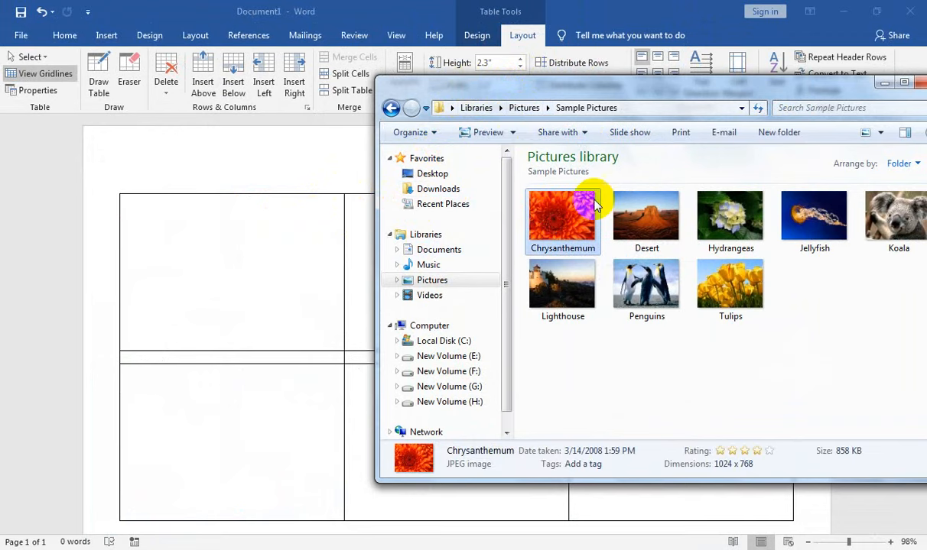
drag(566, 214, 320, 327)
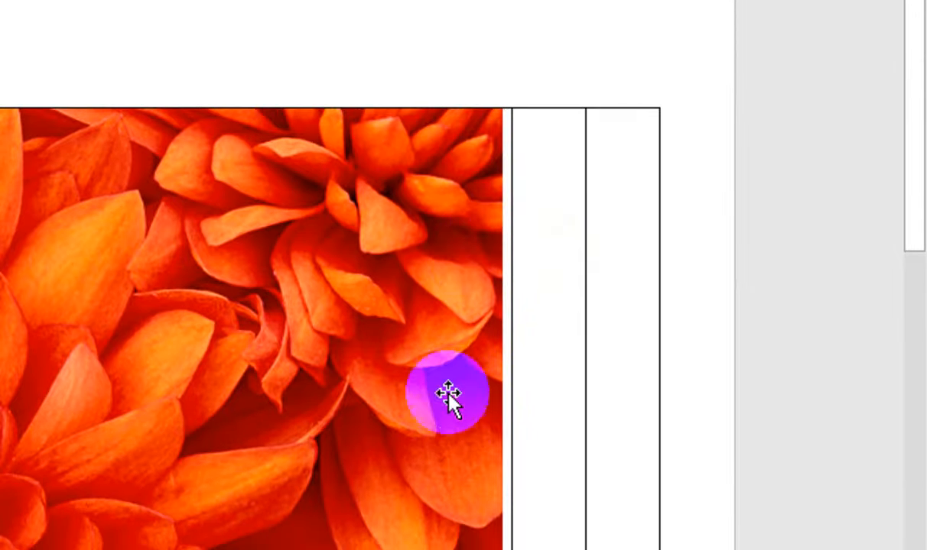
click(503, 240)
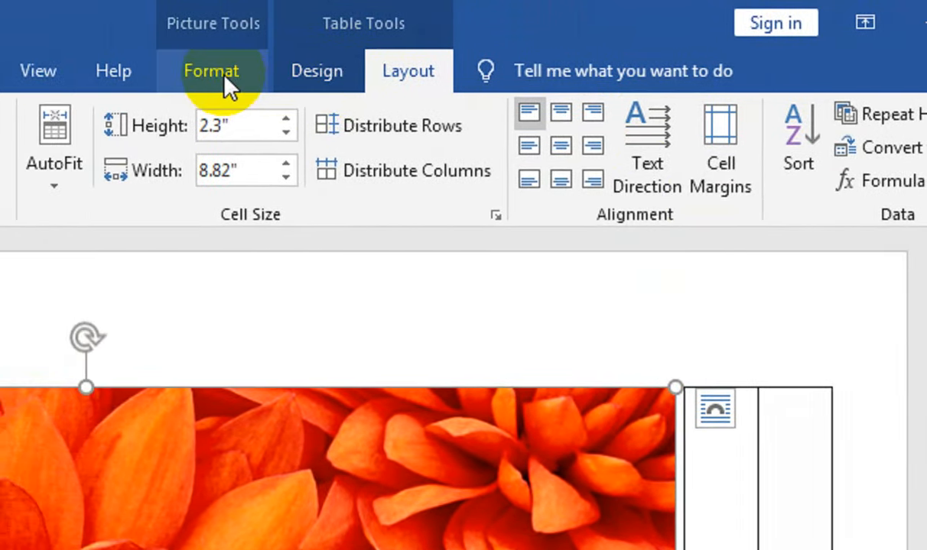
click(170, 77)
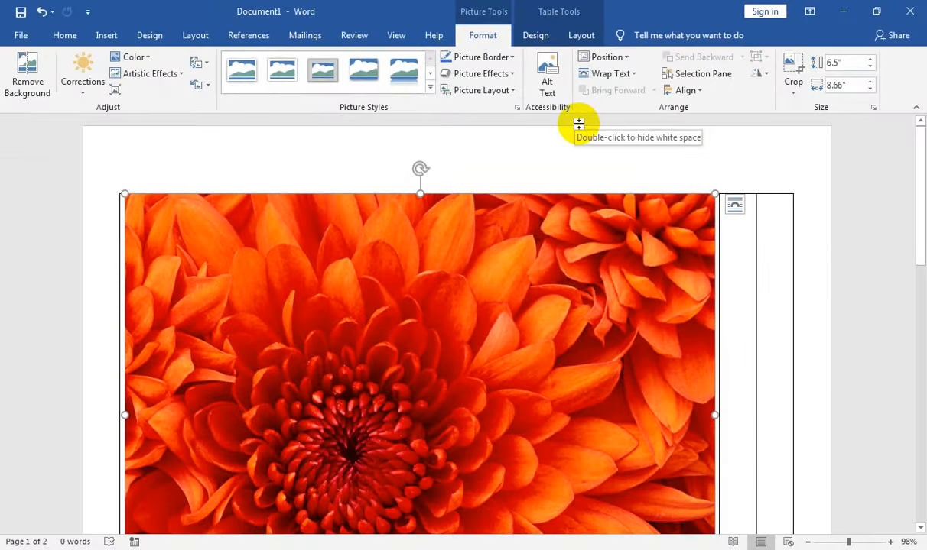
key(ctrl+z)
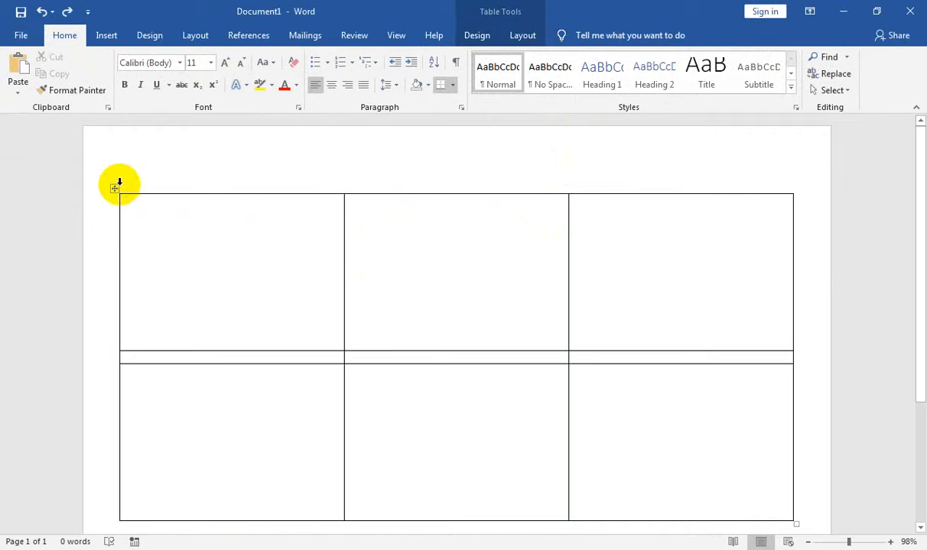
Step: Set the AutoFit behaviour of the whole table to Fixed Column Width and clear the selection
click(115, 188)
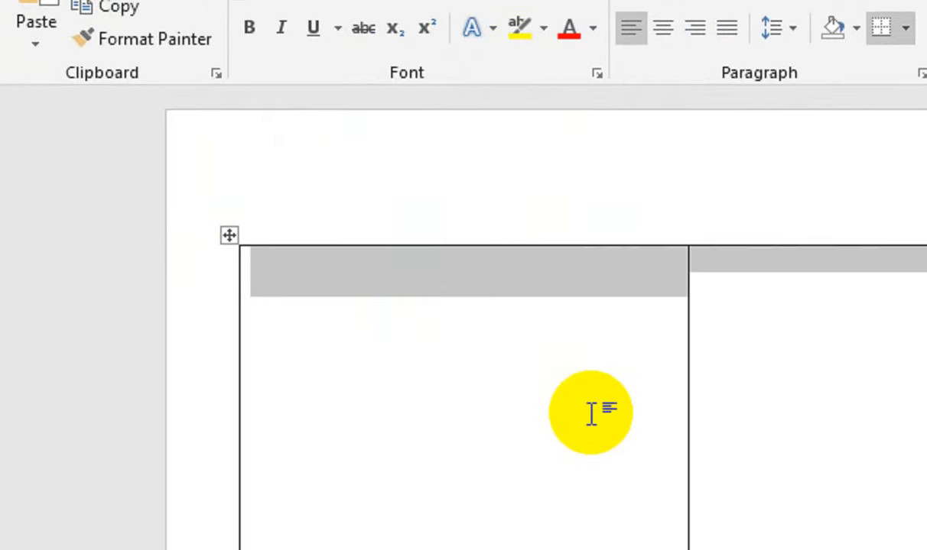
right_click(591, 414)
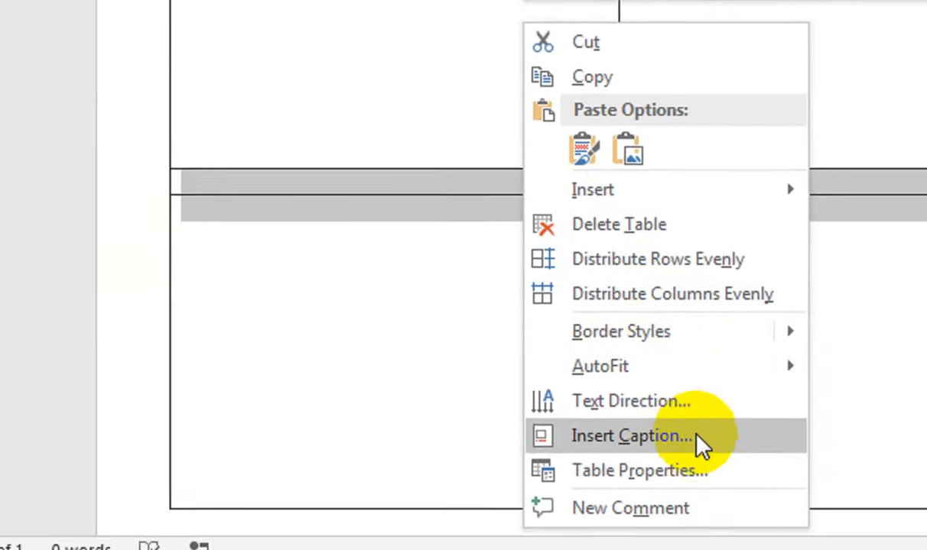
mouse_move(730, 349)
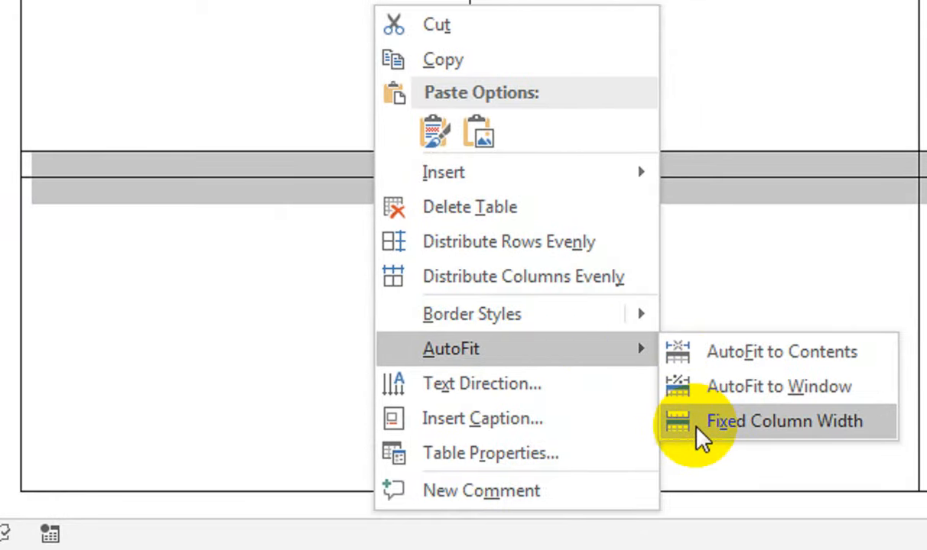
click(494, 43)
click(389, 132)
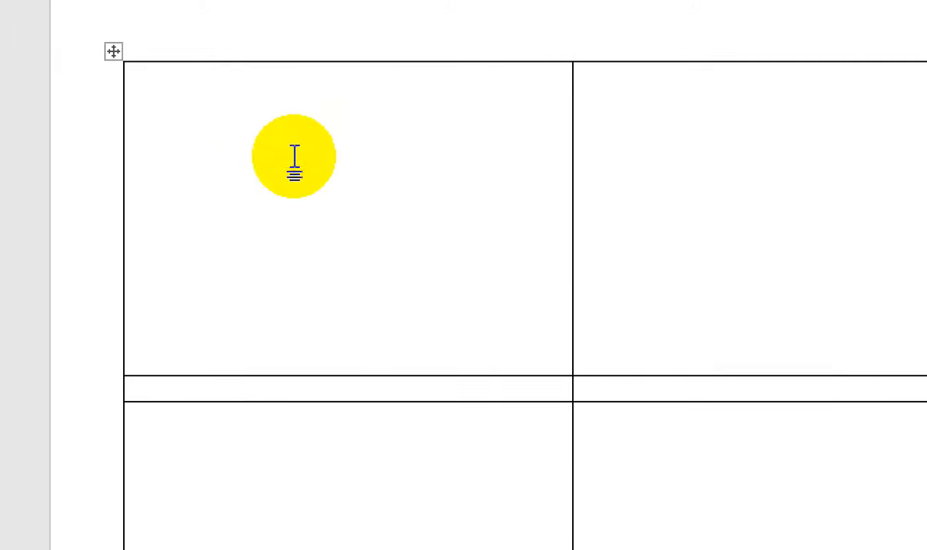